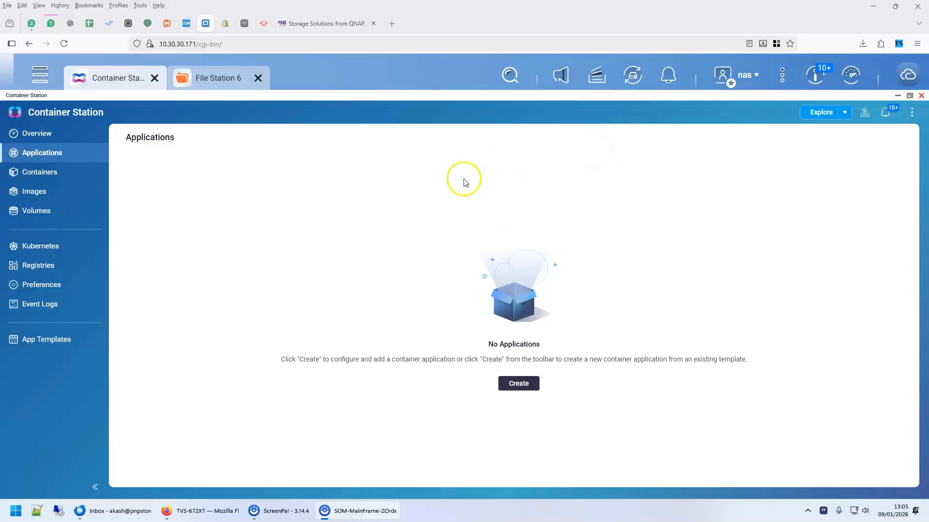
Open the NAS-wide settings search from Container Station's empty Applications page.
click(508, 73)
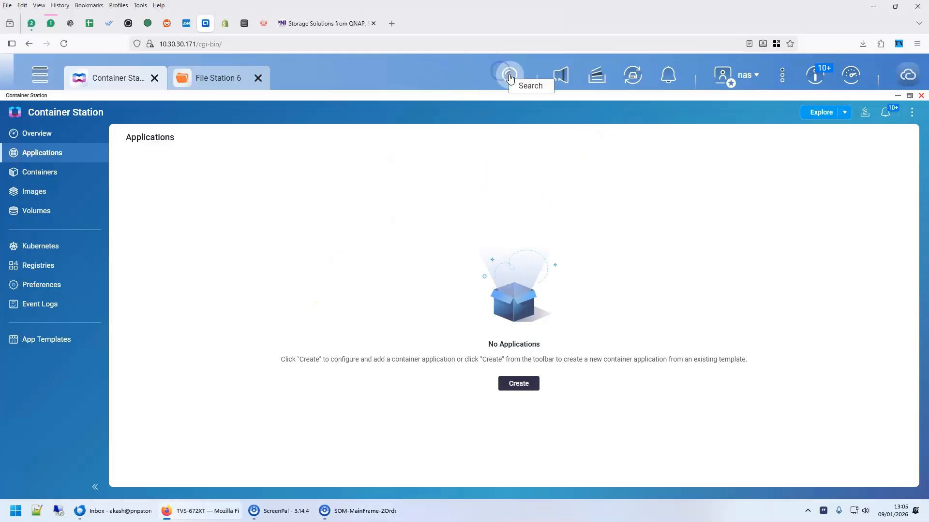
Search the QTS settings for 'user' and open the Users page.
click(510, 75)
text(ssh)
double_click(407, 124)
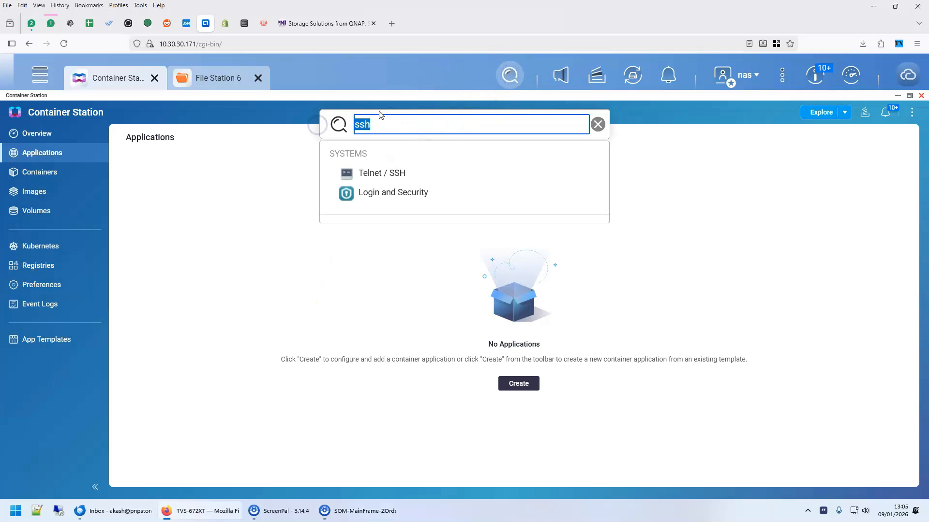
text(user)
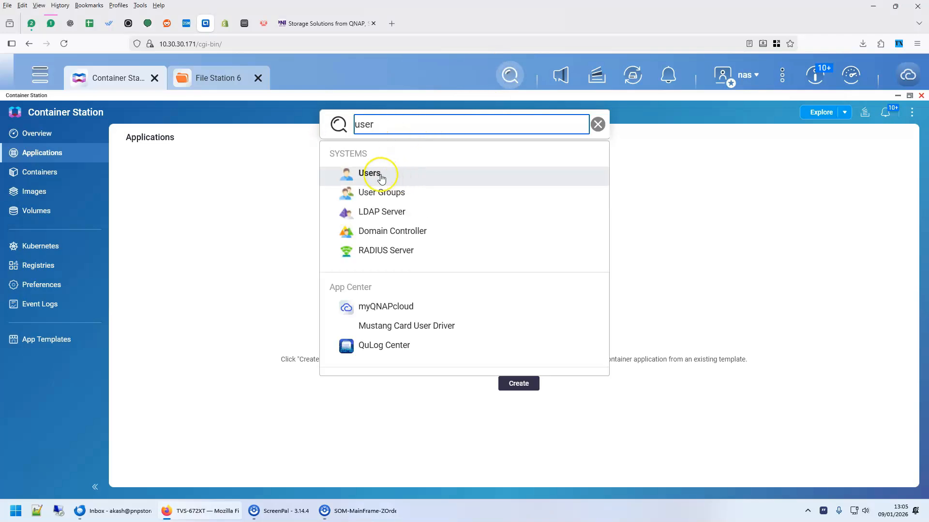
click(380, 175)
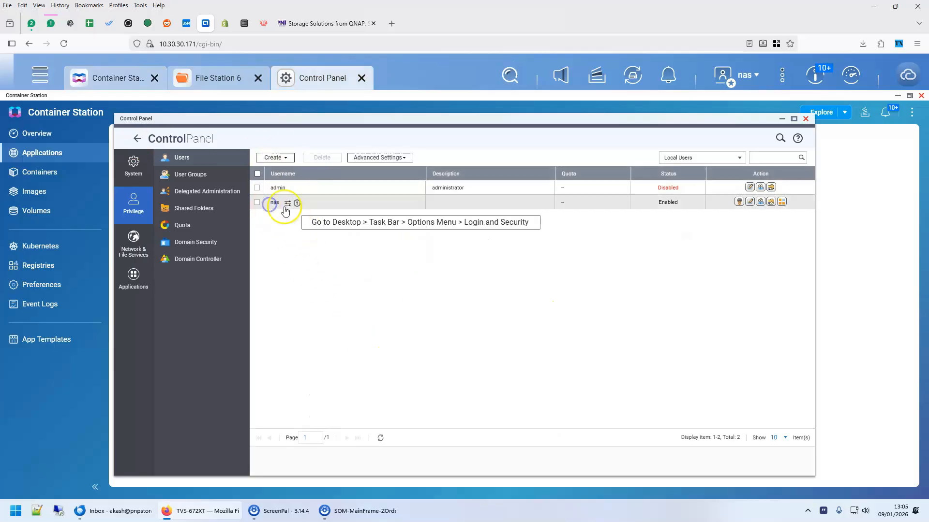
Check the NAS user's account profile (UID 1000) twice, closing it without changes.
click(750, 201)
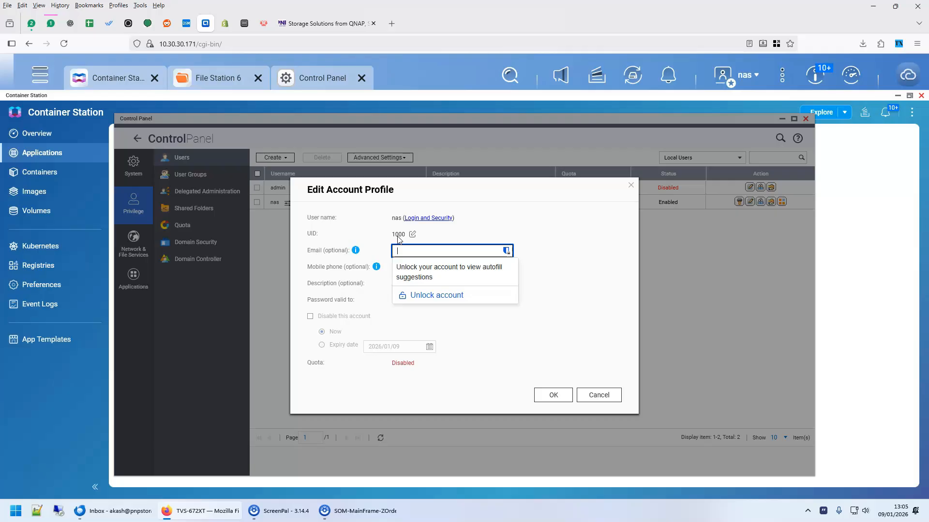
click(632, 186)
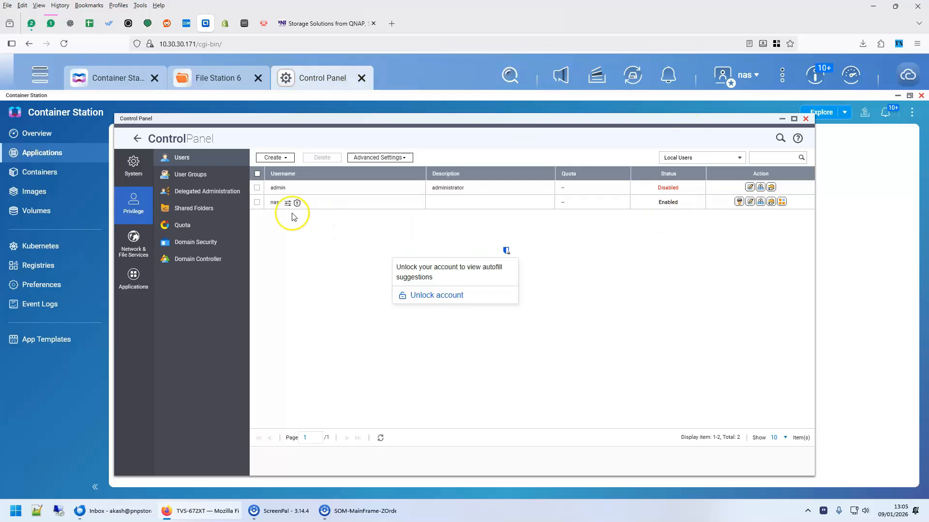
click(739, 201)
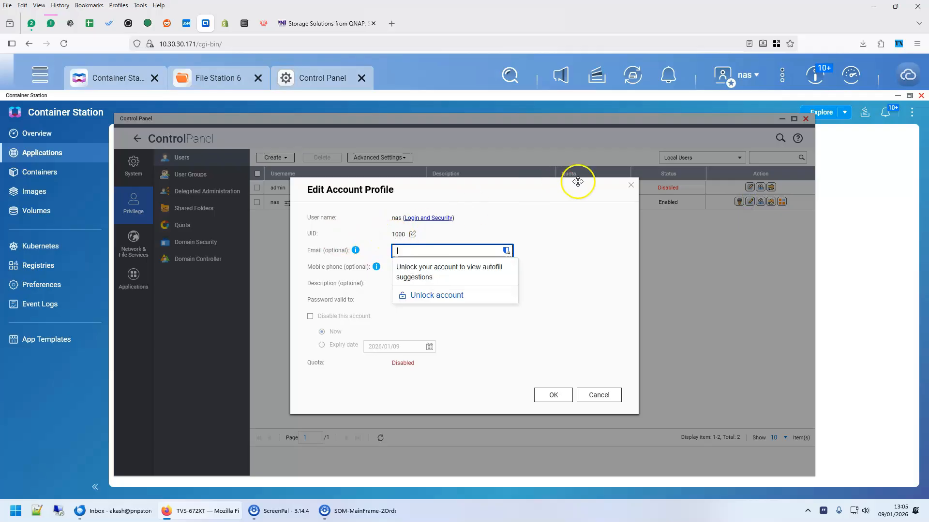
click(631, 185)
Search QTS settings for 'ssh' and open Telnet / SSH, where SSH is allowed on port 22.
click(516, 85)
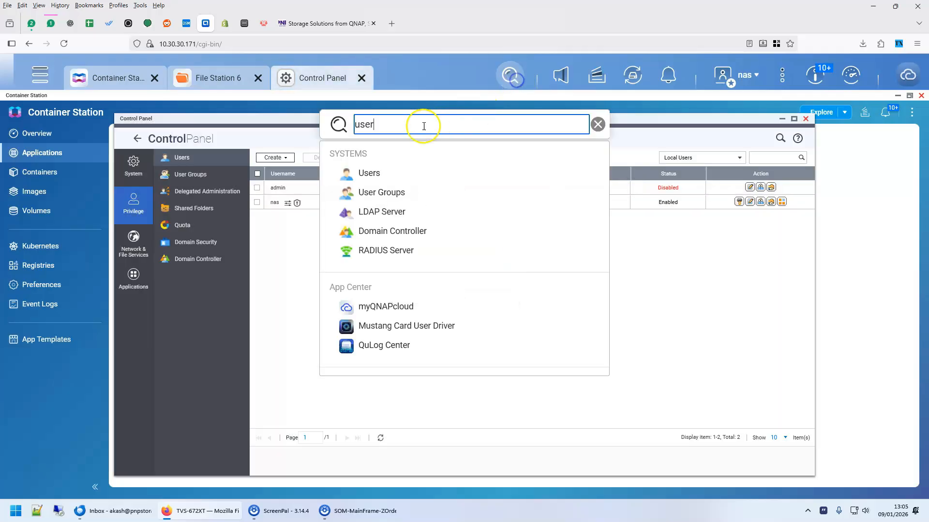
double_click(393, 125)
text(ssh)
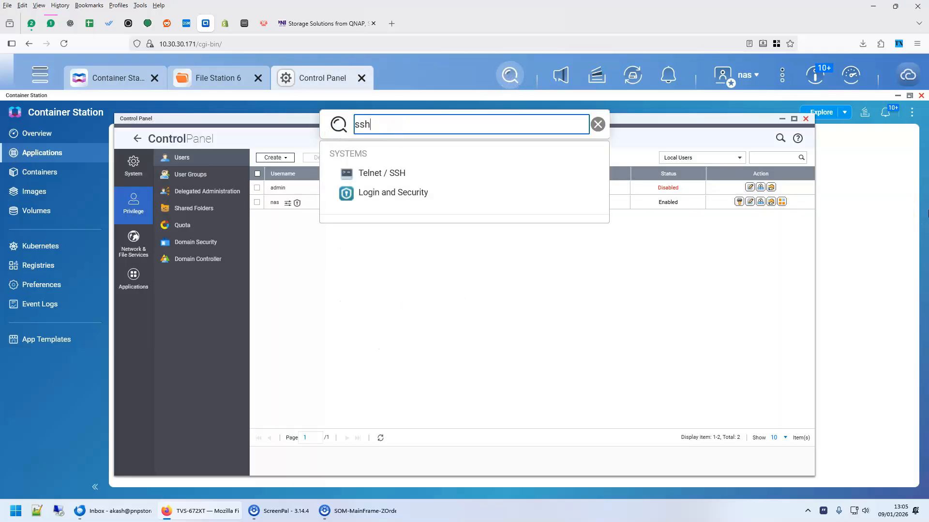
click(373, 174)
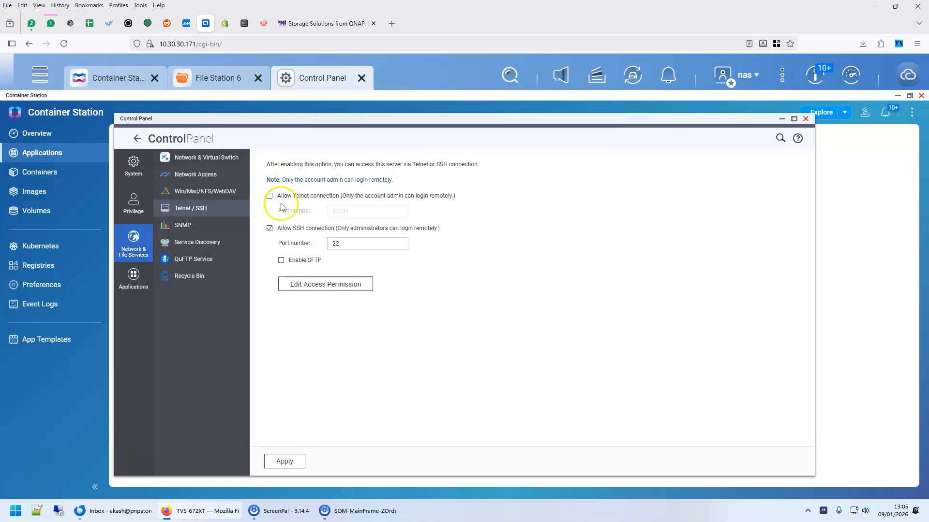
key(super)
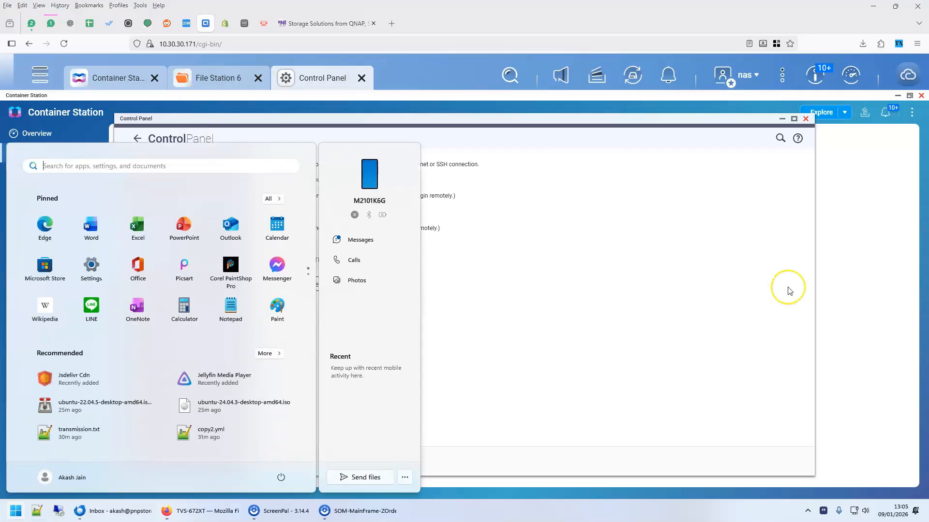
Launch Terminal from the Start menu and maximize the PowerShell window.
text(terminal)
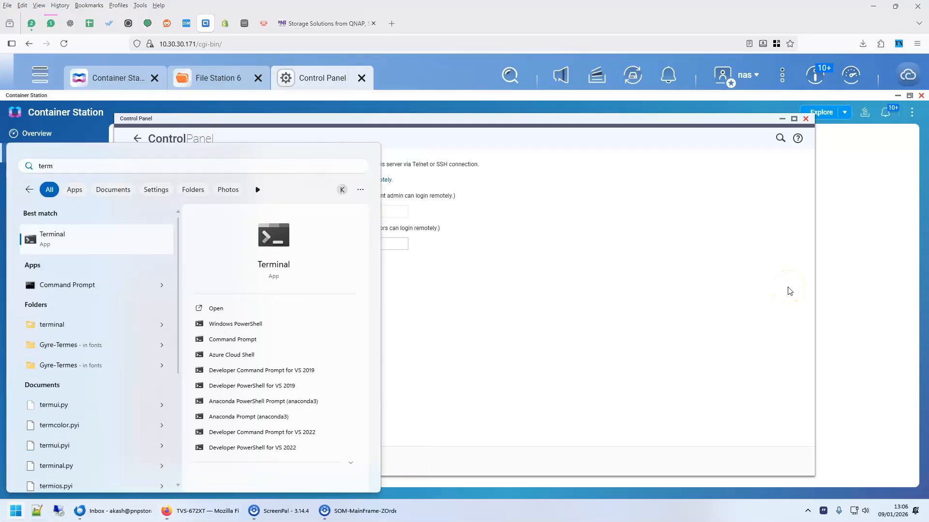
key(Return)
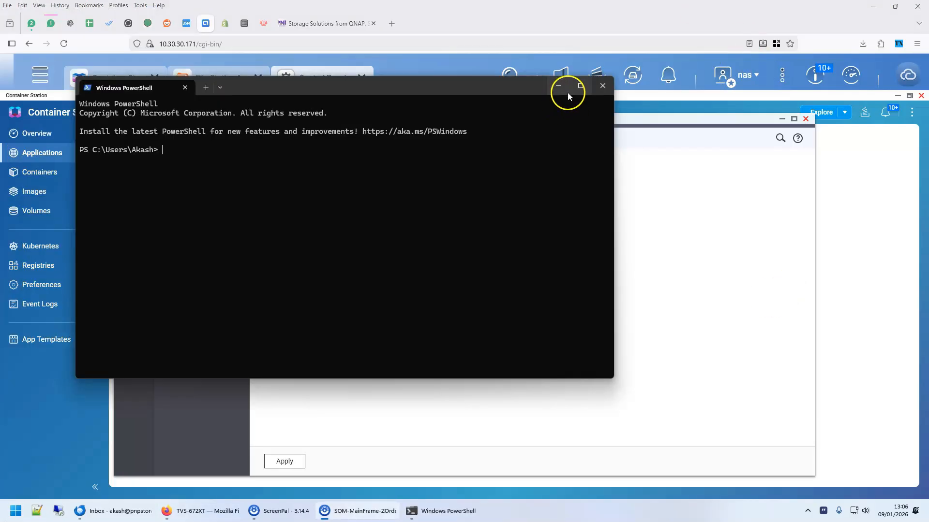
click(580, 86)
text(ssh)
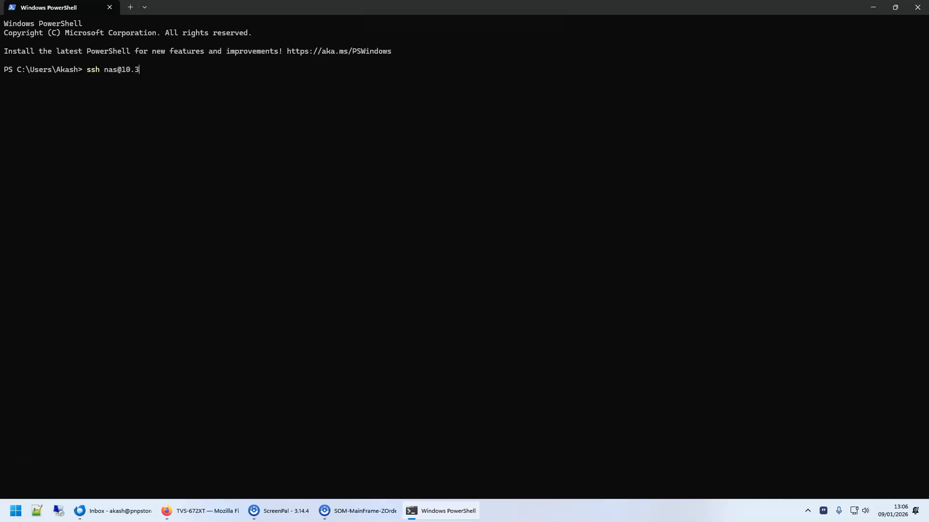
text(nas@10.30.30.)
click(196, 513)
key(alt+Tab)
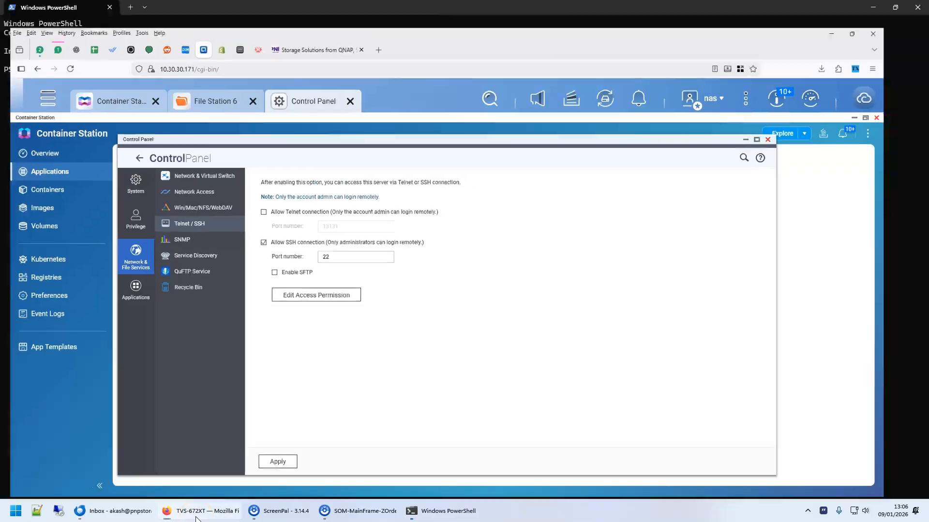
text(171)
key(Return)
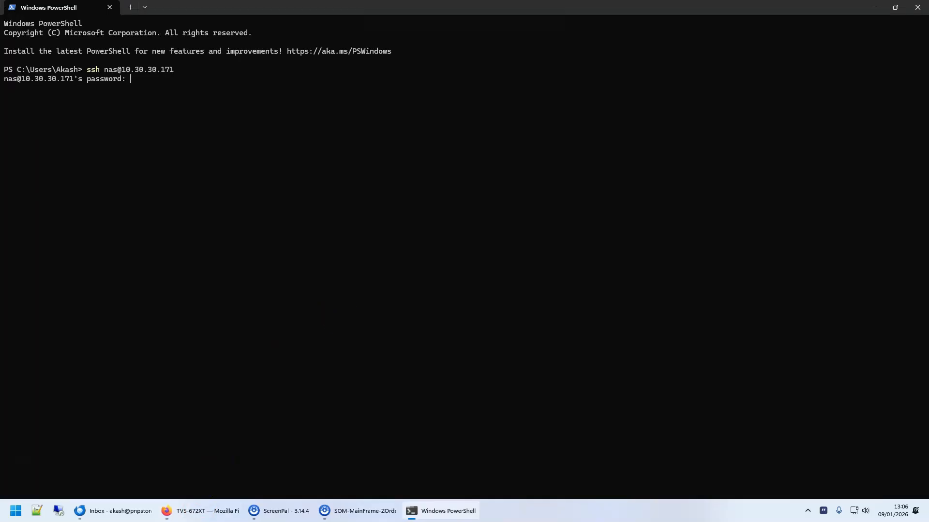
key(Return)
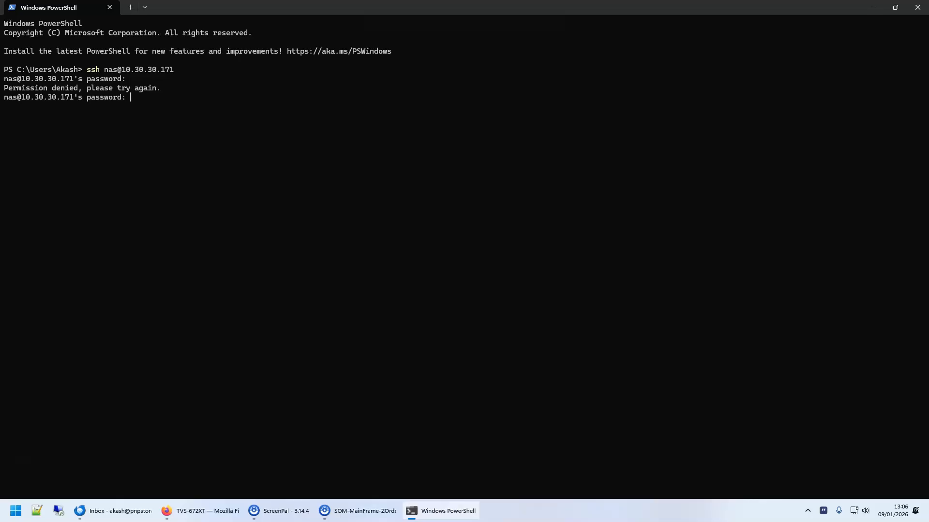
key(Return)
key(Return)
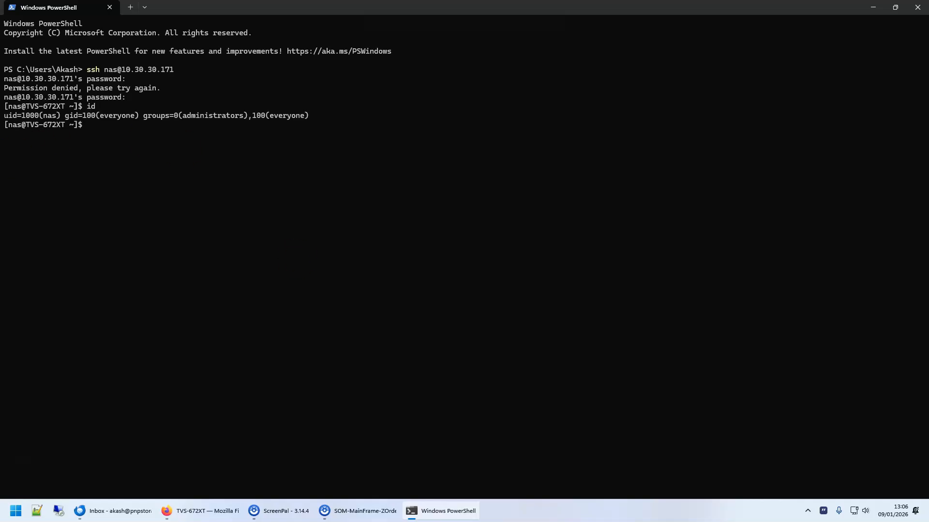
Highlight uid=1000 and gid=100(everyone) in the output, then close PowerShell.
drag(4, 117, 96, 120)
drag(138, 114, 66, 116)
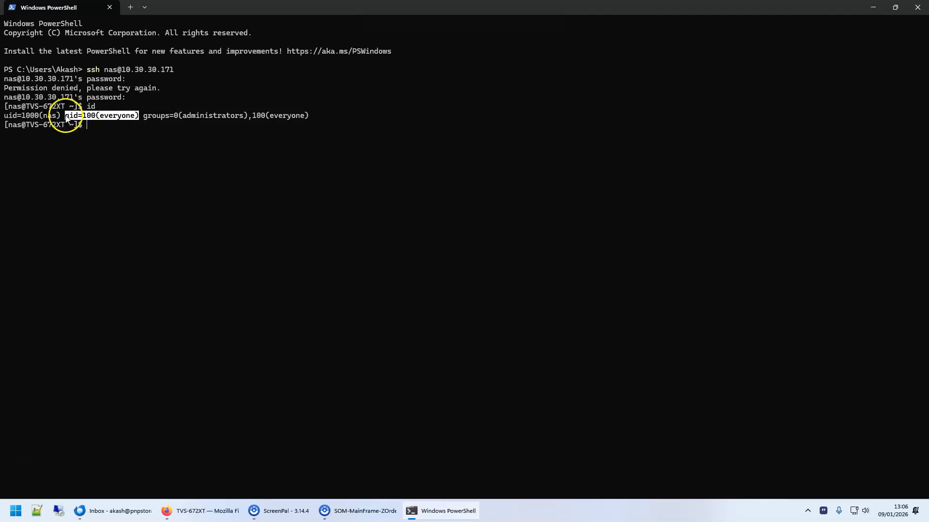
click(112, 121)
click(922, 8)
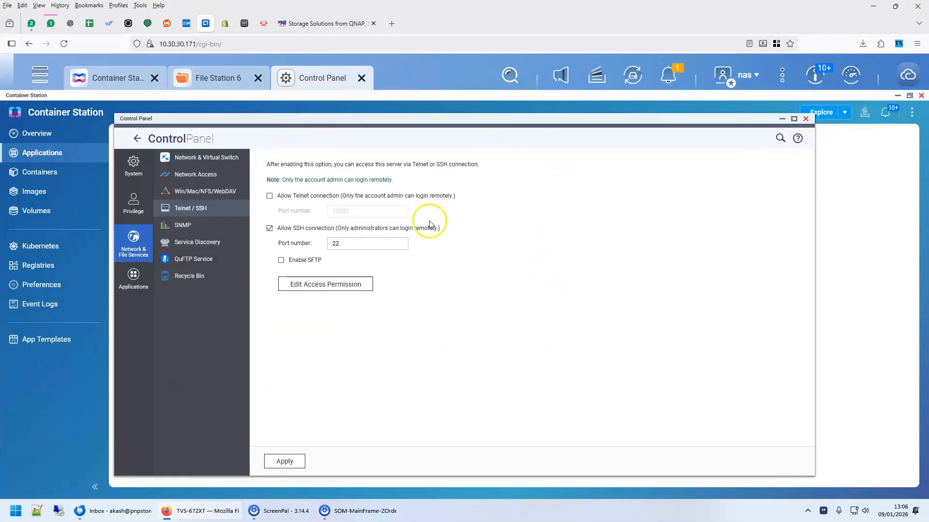
Start a new Container Station application named 'tra' and paste the Transmission compose YAML.
click(806, 119)
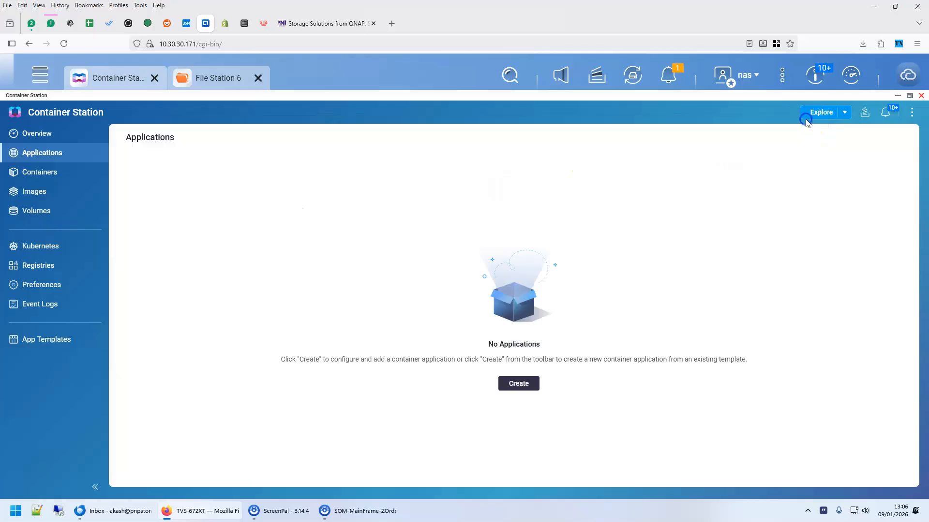
click(97, 78)
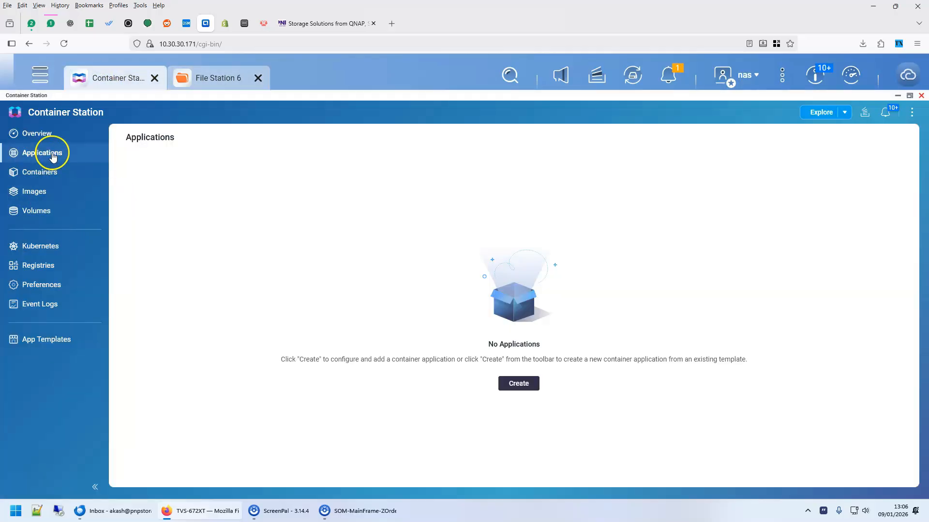
click(520, 385)
drag(392, 229, 338, 231)
text(transmi)
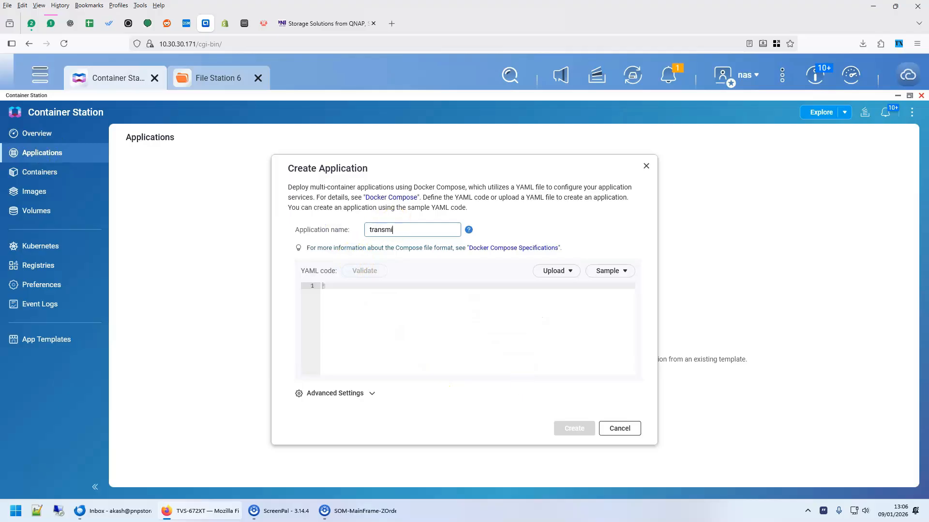
click(358, 295)
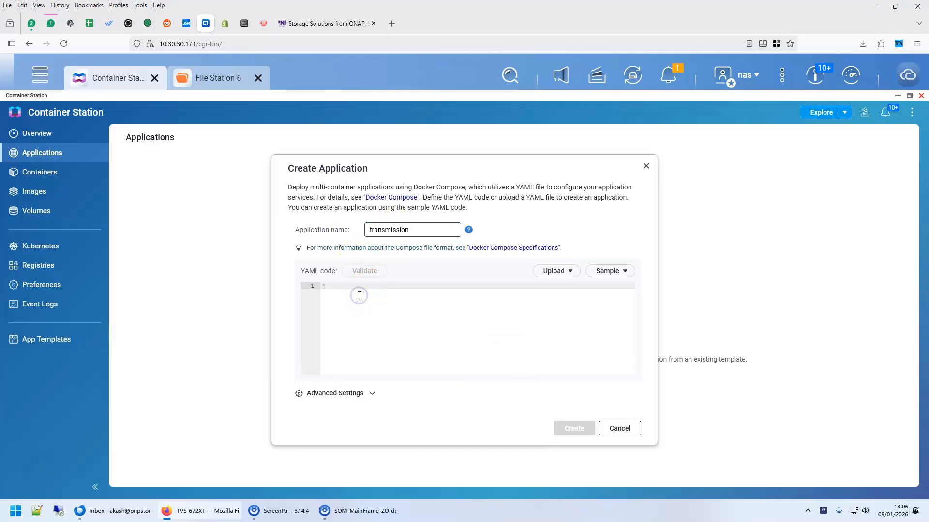
key(ctrl+v)
Enlarge and reposition the Create Application form to show more of the YAML.
scroll(465, 317, up, 5)
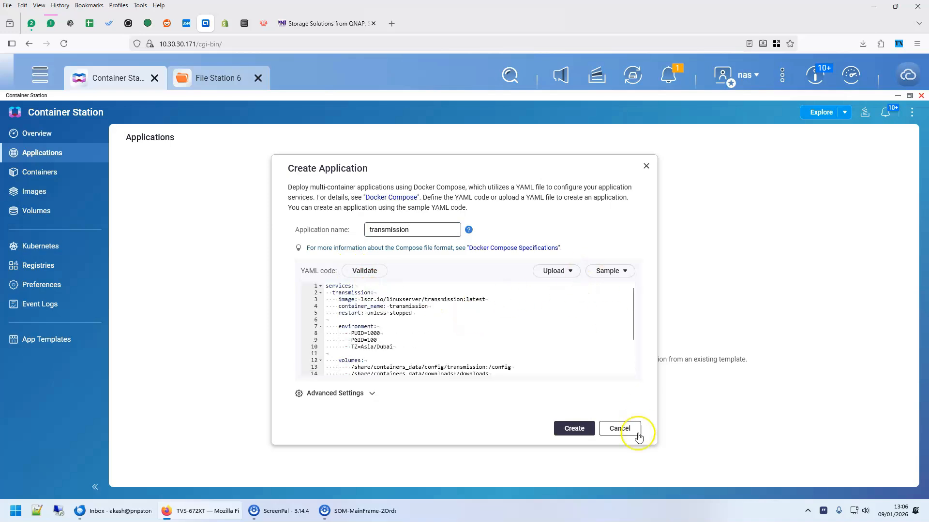
drag(657, 444, 690, 476)
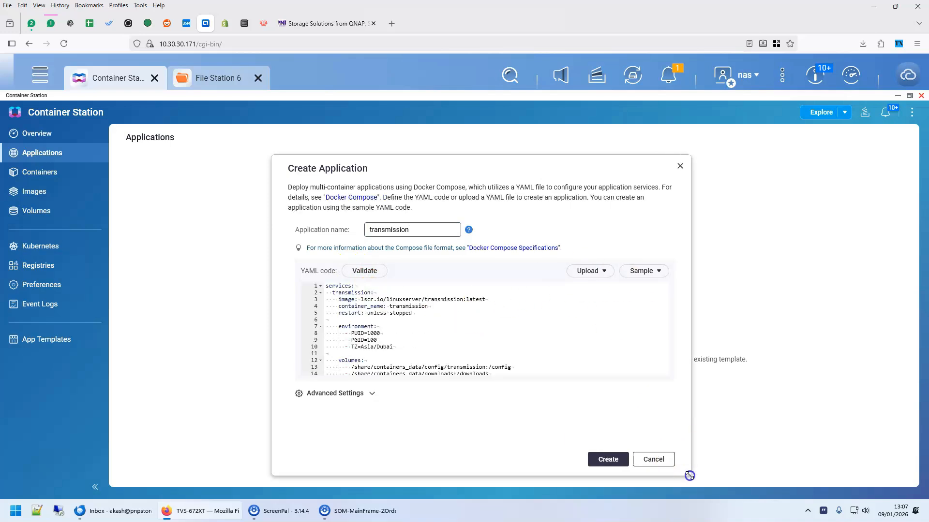
drag(485, 164, 462, 110)
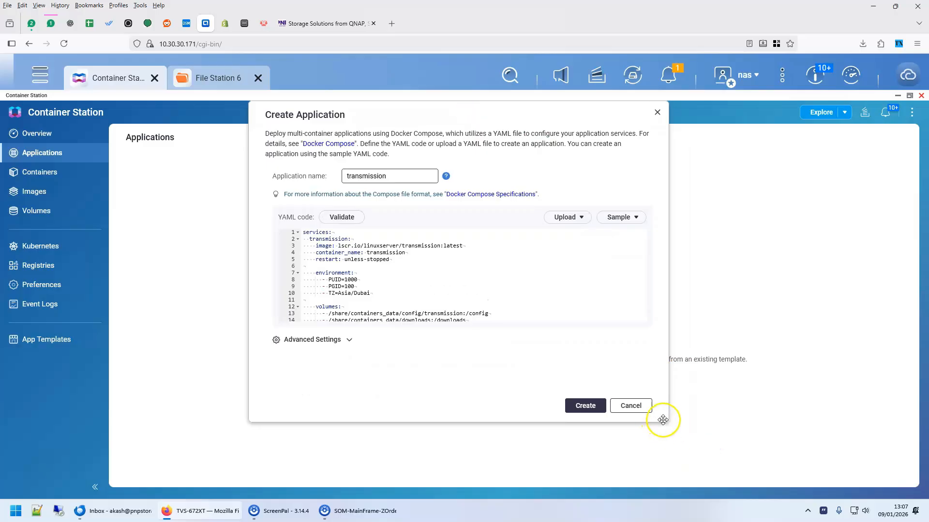
drag(667, 422, 723, 486)
Highlight the transmission service name, linuxserver image and container name lines.
click(342, 239)
drag(316, 238, 361, 239)
click(338, 251)
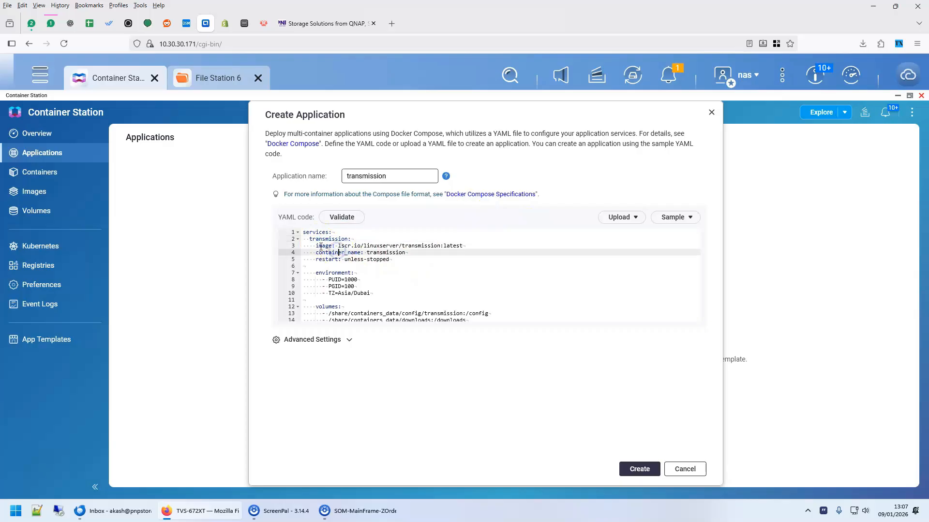
click(311, 239)
drag(339, 246, 467, 245)
click(401, 260)
drag(354, 253, 380, 255)
click(356, 266)
click(339, 280)
Point out the environment block's PUID=1000 and PGID=100 settings.
click(354, 286)
click(354, 279)
click(353, 287)
click(354, 280)
click(353, 286)
click(356, 279)
drag(354, 287, 299, 274)
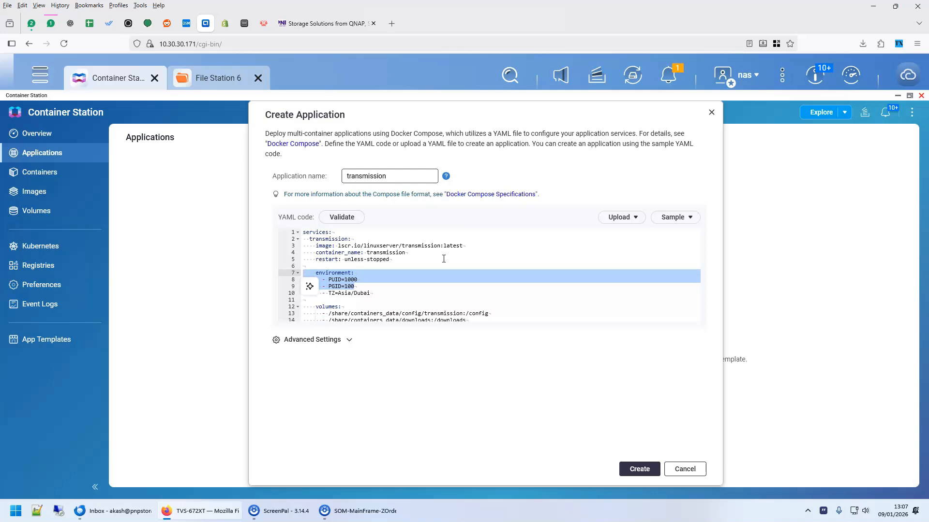
click(369, 294)
Highlight TZ=Asia/Dubai, then move to the config volume path after /share.
drag(329, 293, 395, 293)
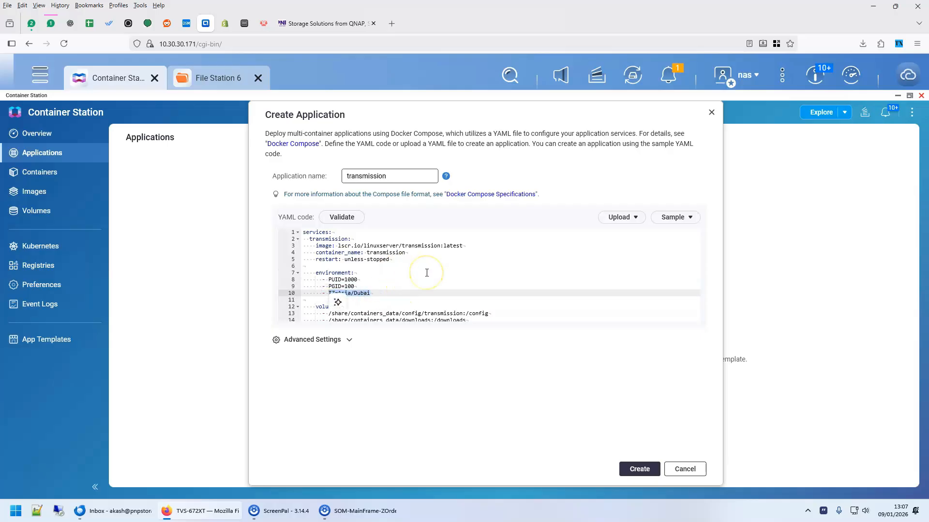
click(483, 273)
scroll(391, 274, down, 2)
click(391, 273)
click(345, 271)
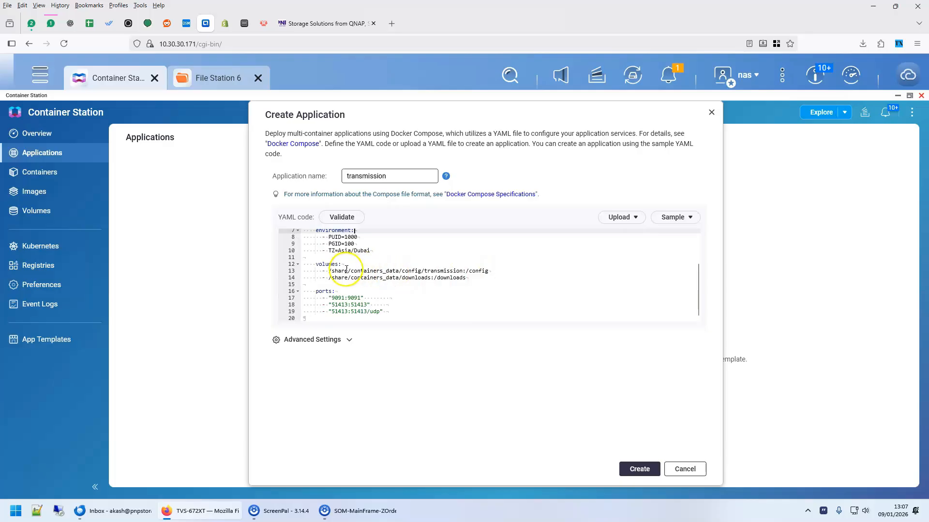
Compare the volume's /share/containers path with the NAS shared folders in File Station.
click(191, 81)
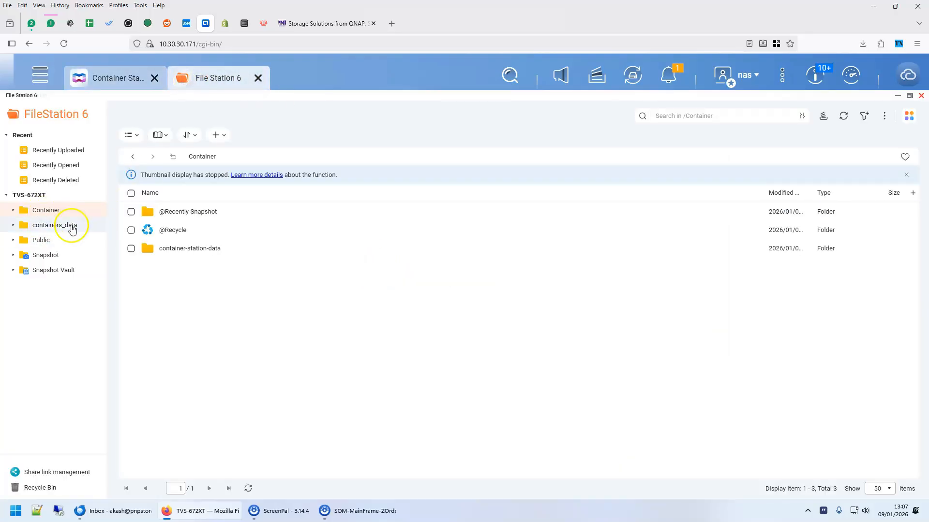
click(104, 76)
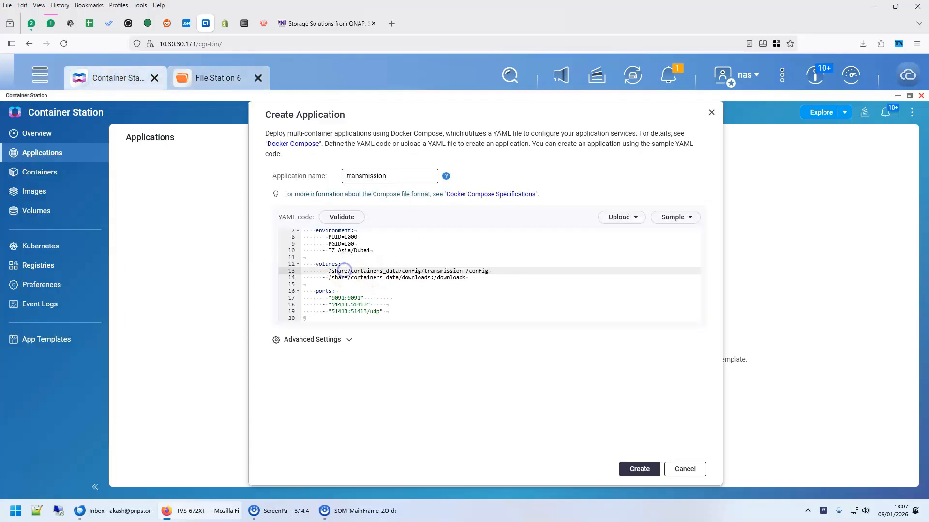
drag(343, 269, 464, 271)
click(410, 271)
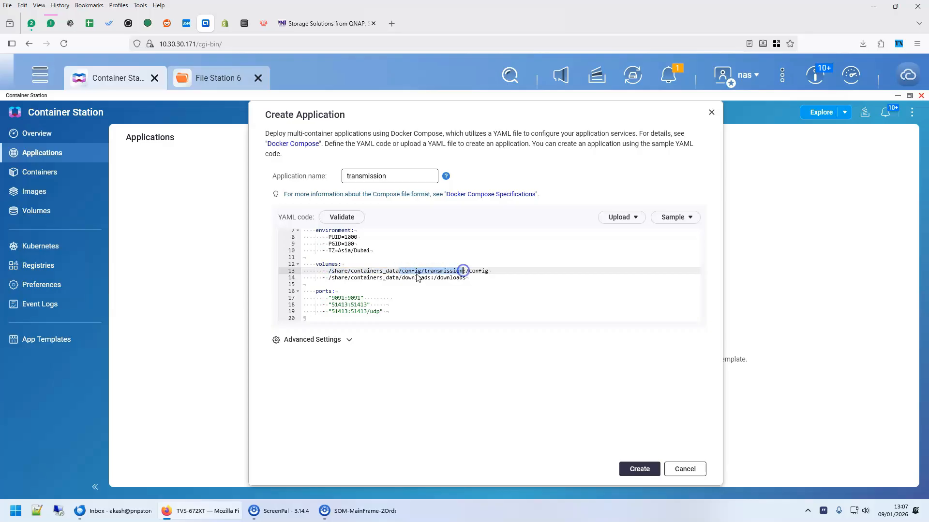
click(494, 254)
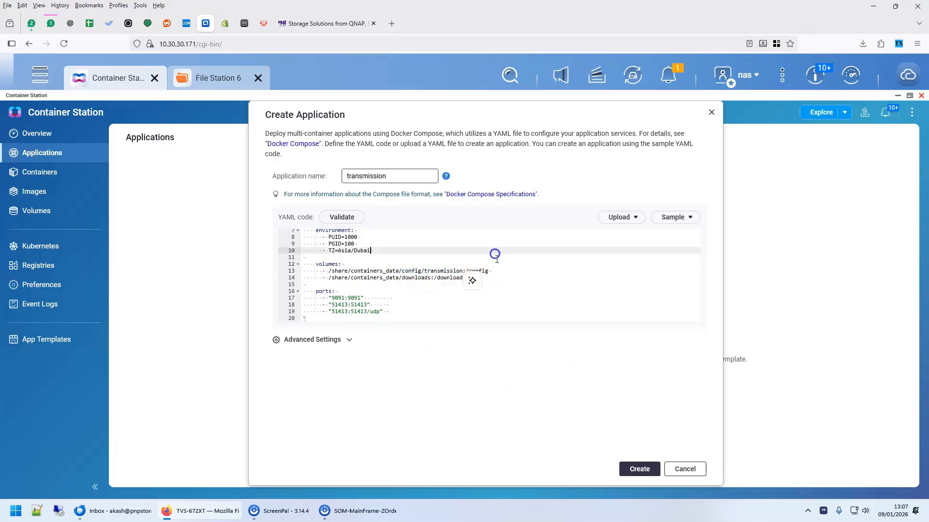
Correct the downloads mapping to end in ':/downloads' and review the 9091 port mapping.
click(492, 279)
text(s)
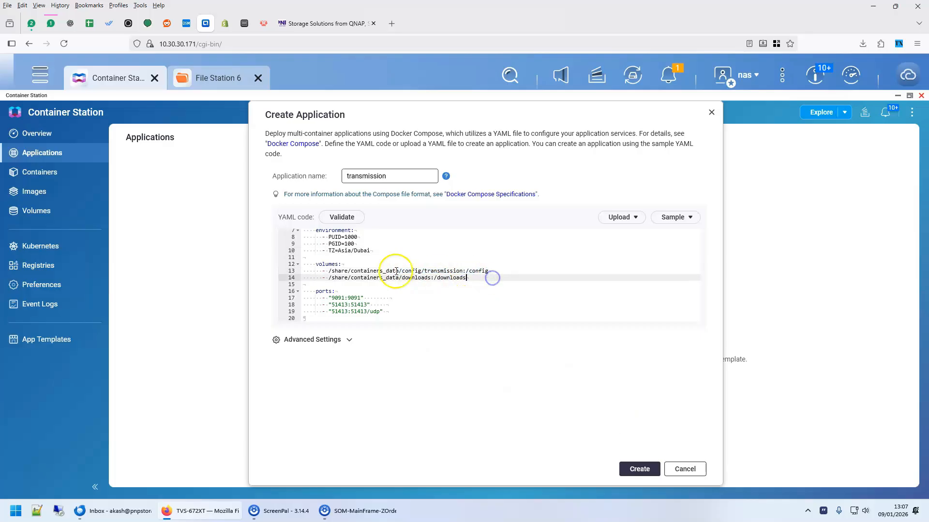
drag(463, 270, 330, 271)
click(361, 279)
click(338, 292)
click(344, 298)
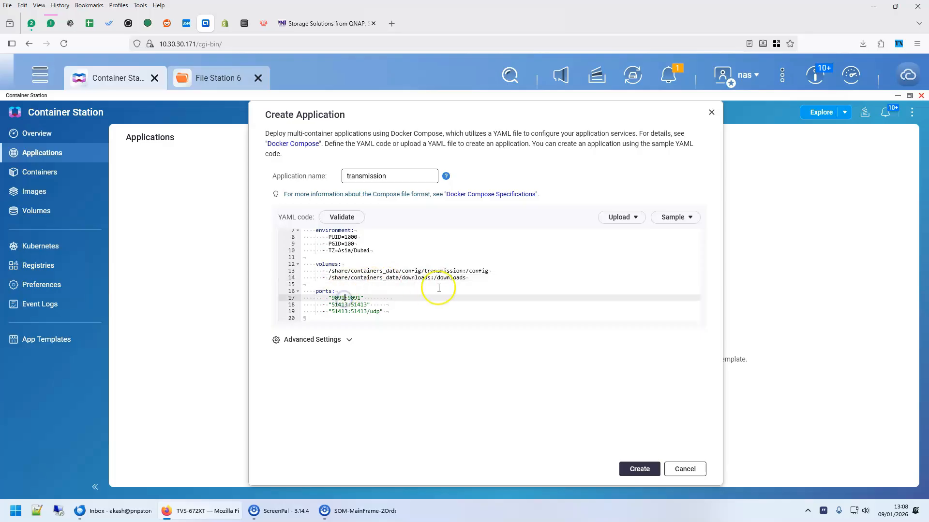
click(338, 293)
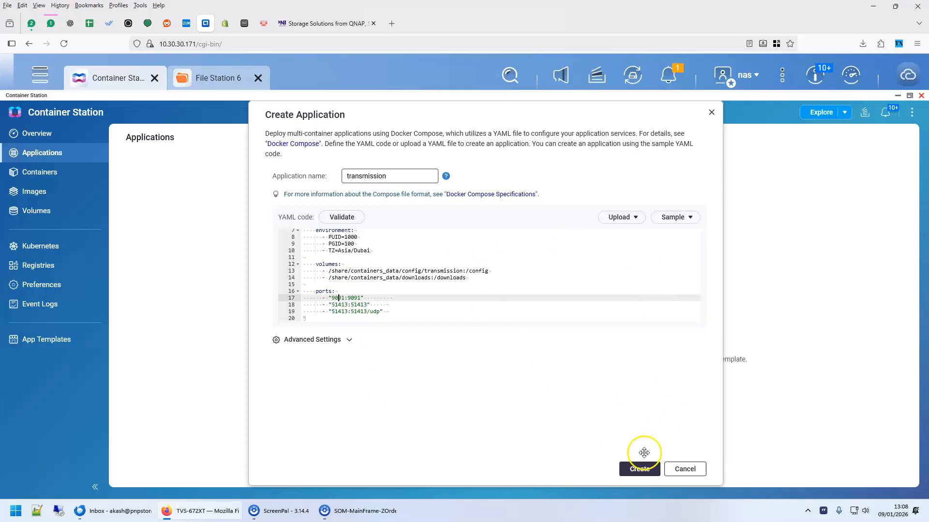
Create the transmission application, then view its running container's details and startup logs.
click(634, 469)
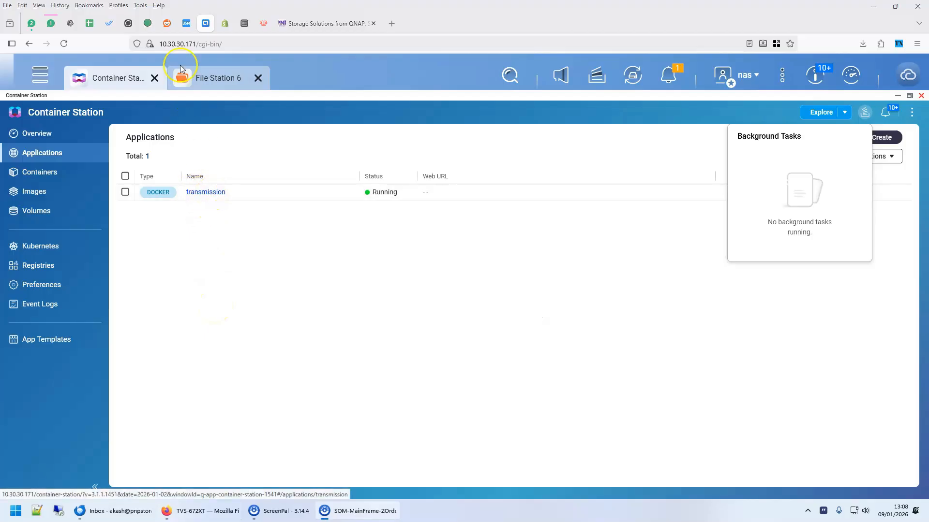
click(66, 170)
click(182, 196)
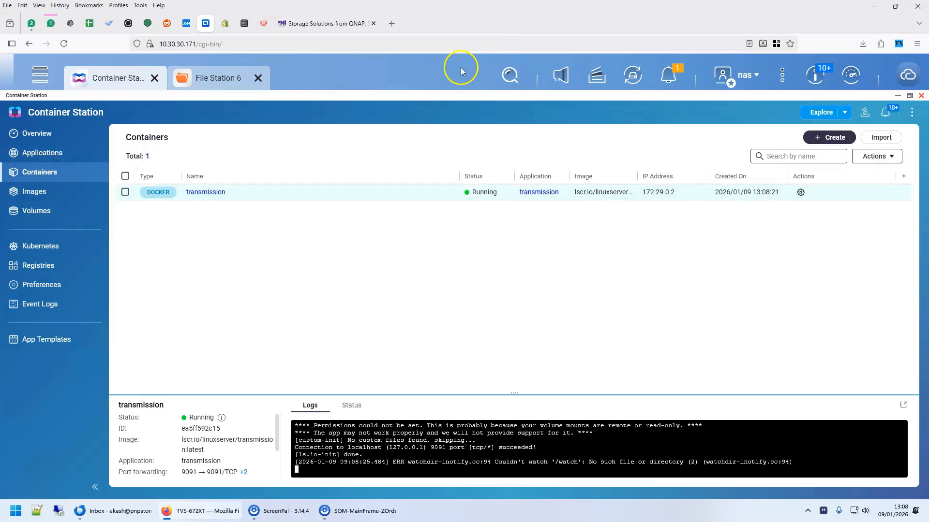
Open 10.30.30.171:9091 in a new Firefox tab to load the Transmission web interface.
click(617, 15)
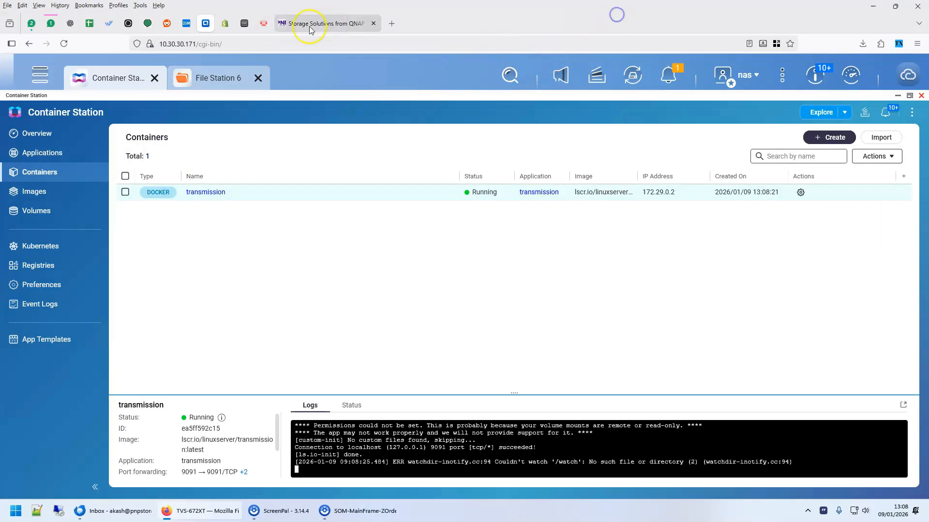
click(196, 43)
drag(195, 44, 159, 43)
right_click(180, 45)
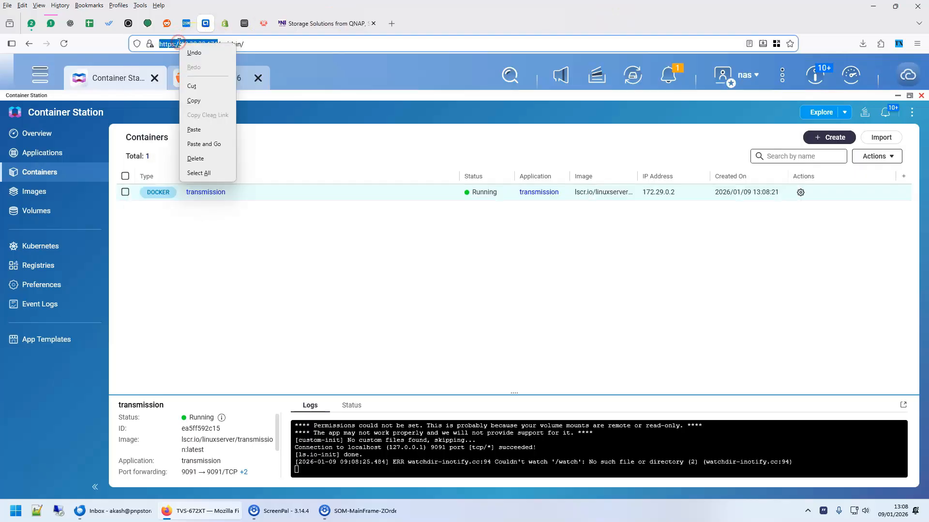
click(194, 100)
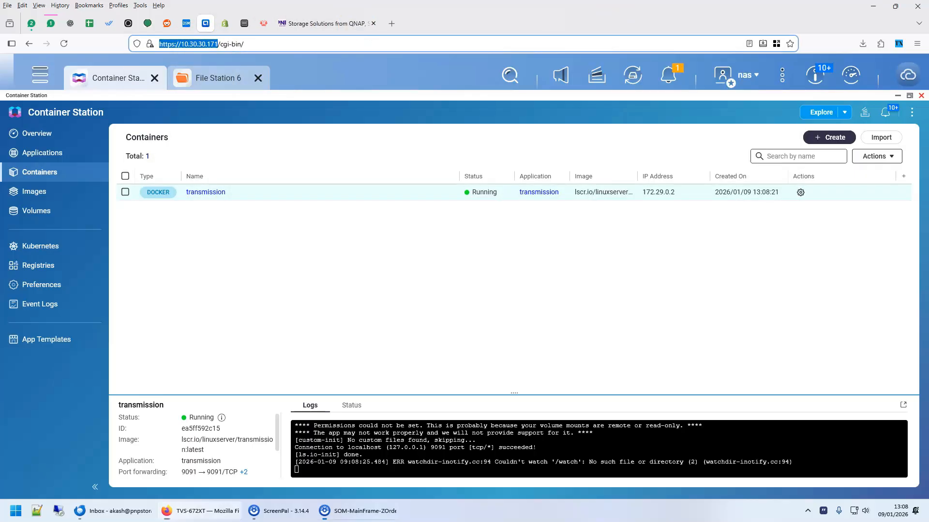
click(392, 23)
key(ctrl+v)
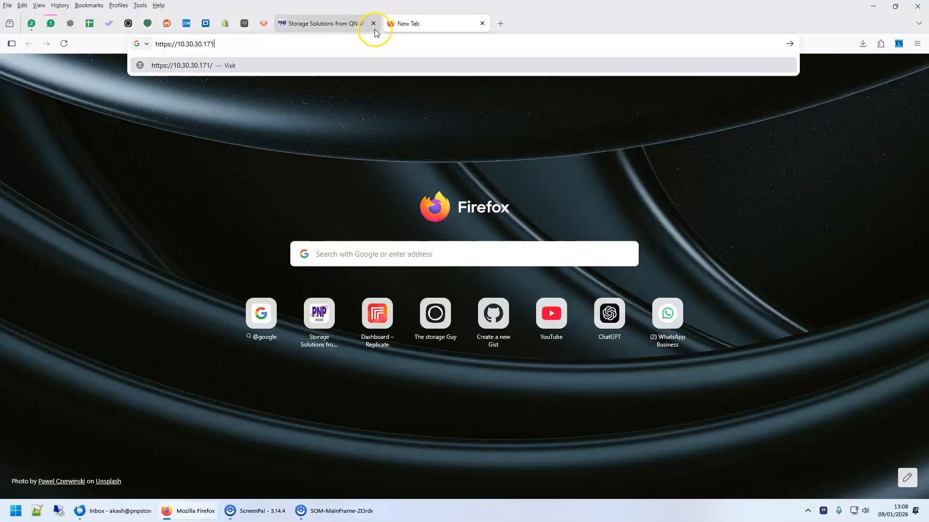
key(Delete)
key(Delete)
key(Delete)
key(Delete)
key(Delete)
key(Delete)
key(Delete)
key(Delete)
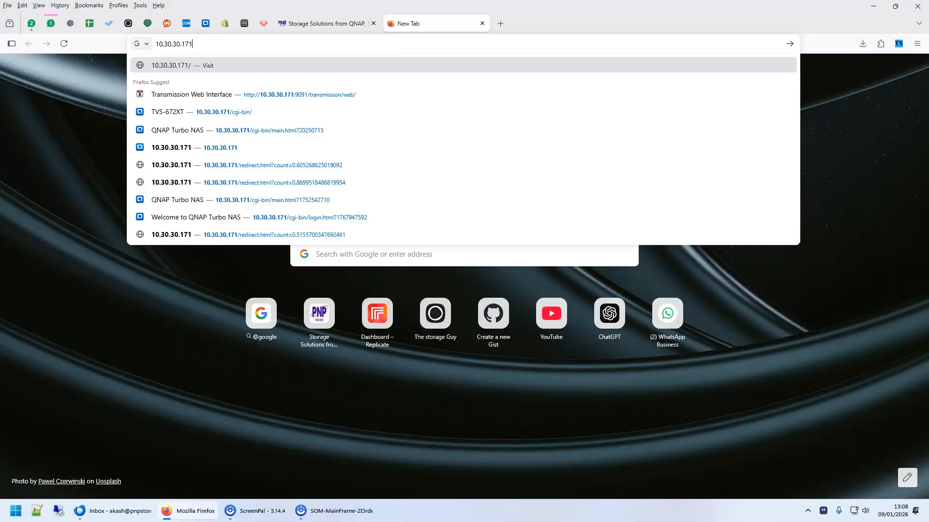
text(:9091)
key(Return)
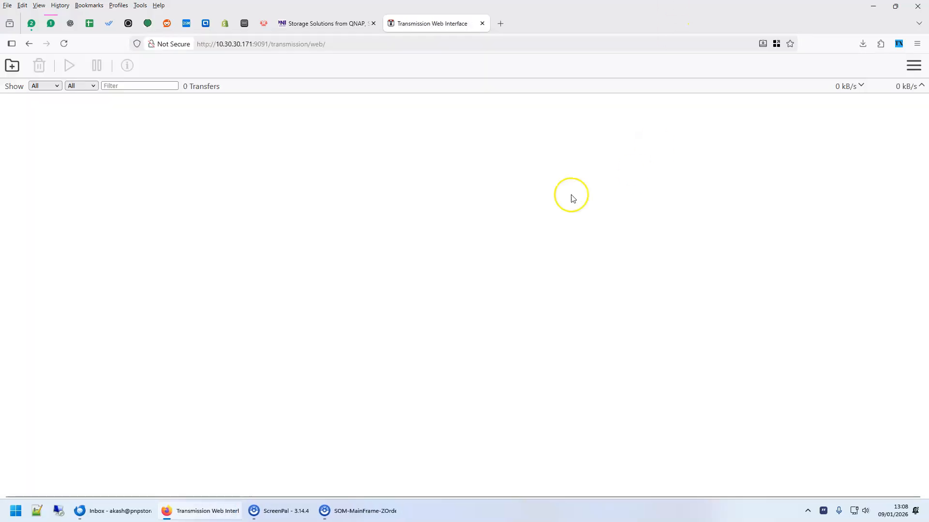
Add ubuntu-22.04.5-desktop-amd64.iso.torrent through Transmission's Add Torrents dialog.
click(11, 65)
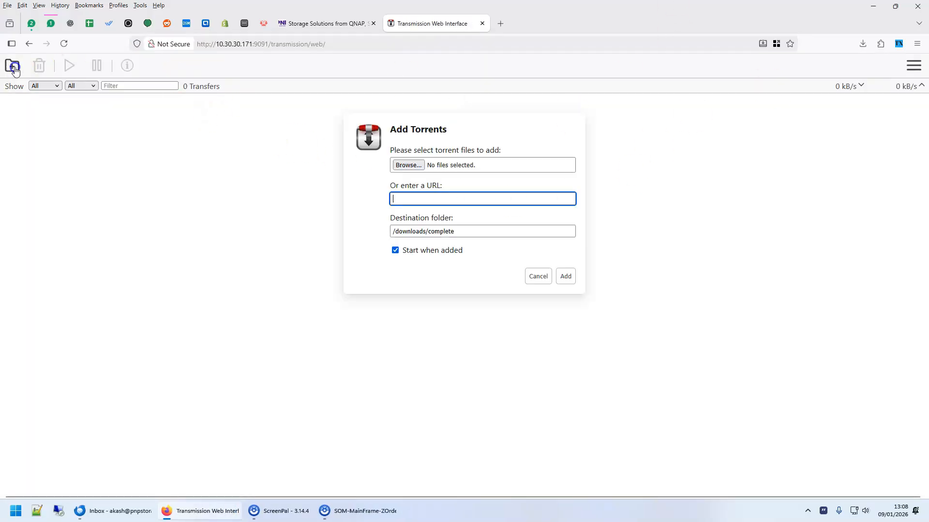
click(407, 165)
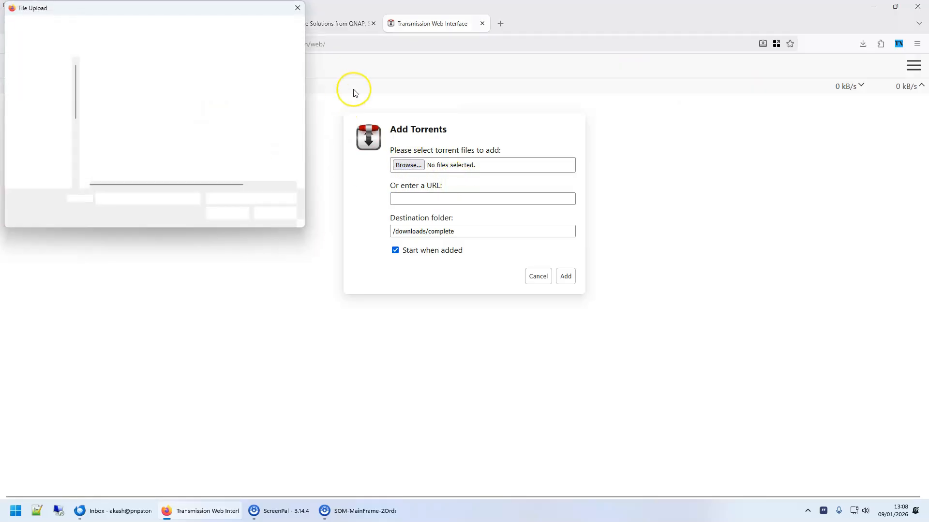
double_click(170, 91)
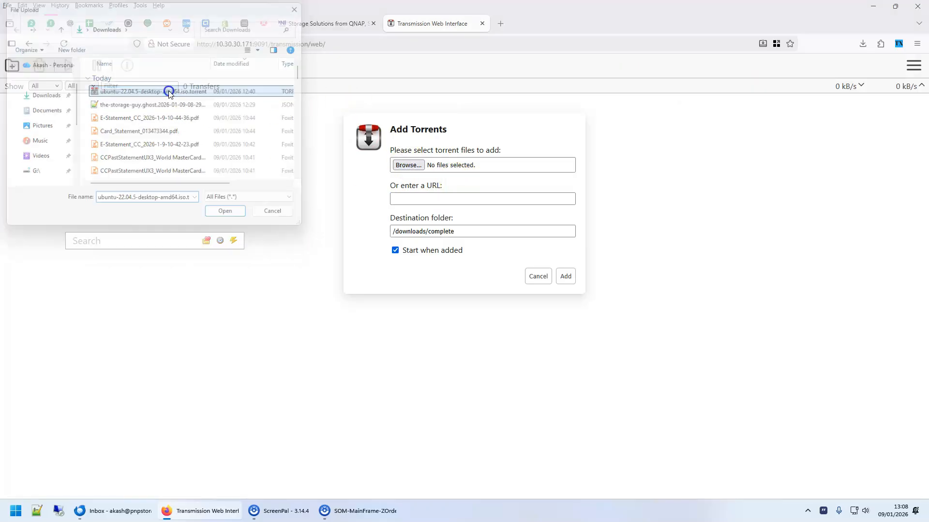
click(540, 282)
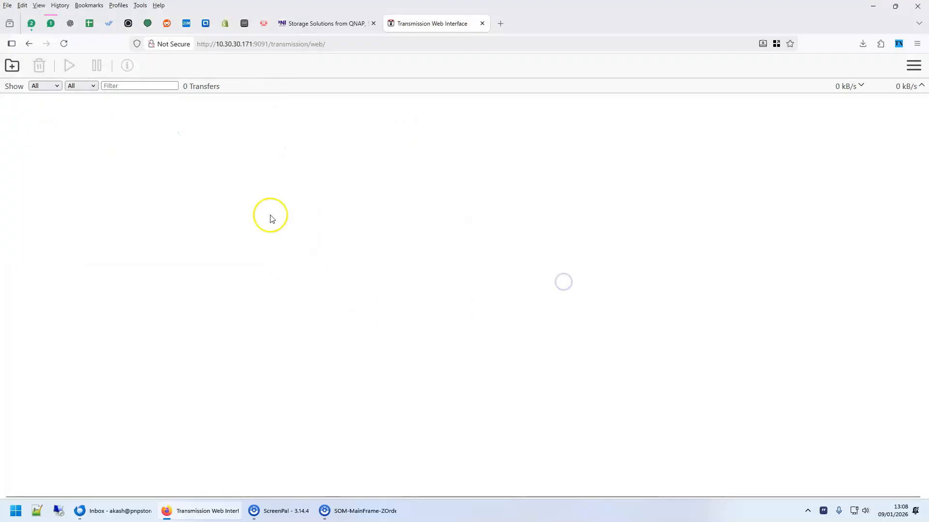